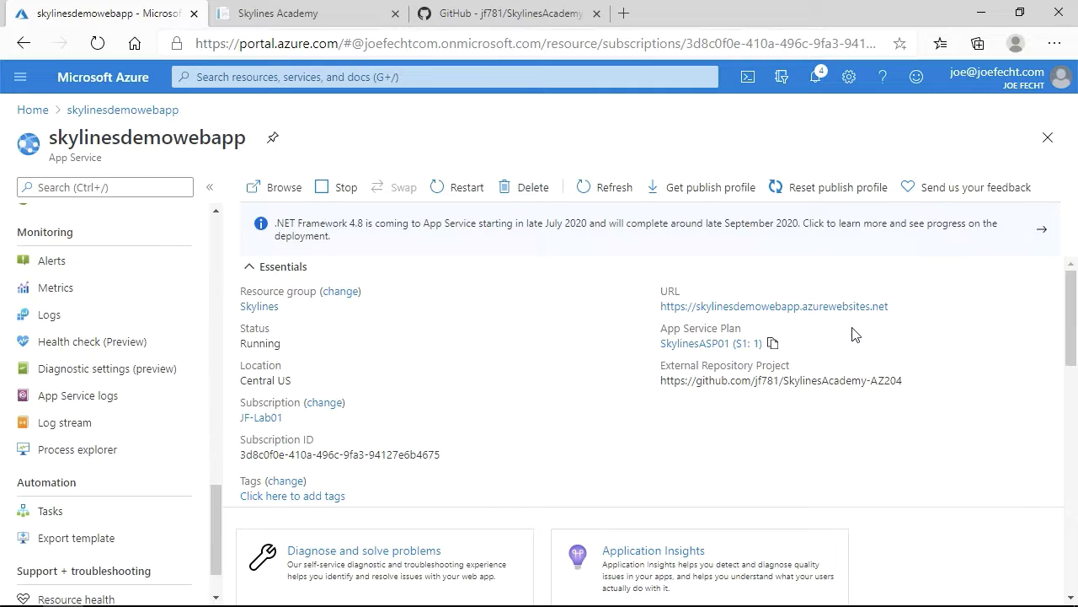
# Step: Open the SkylinesASP01 App Service plan and examine its scale-up pricing tiers, including the additional production options
pyautogui.click(715, 345)
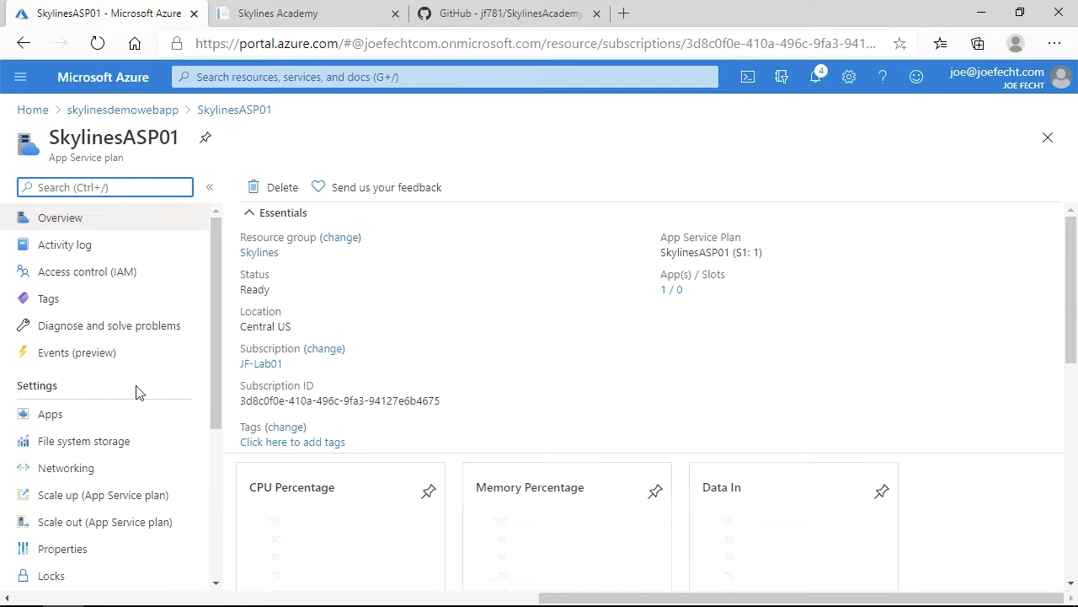
pyautogui.scroll(-1, 144, 409)
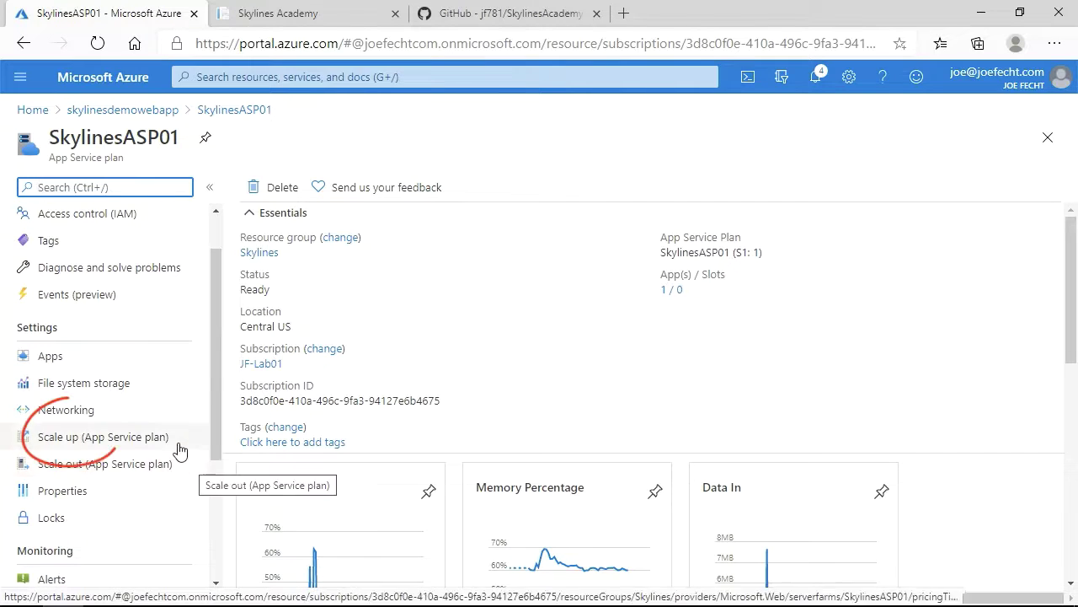
pyautogui.click(178, 438)
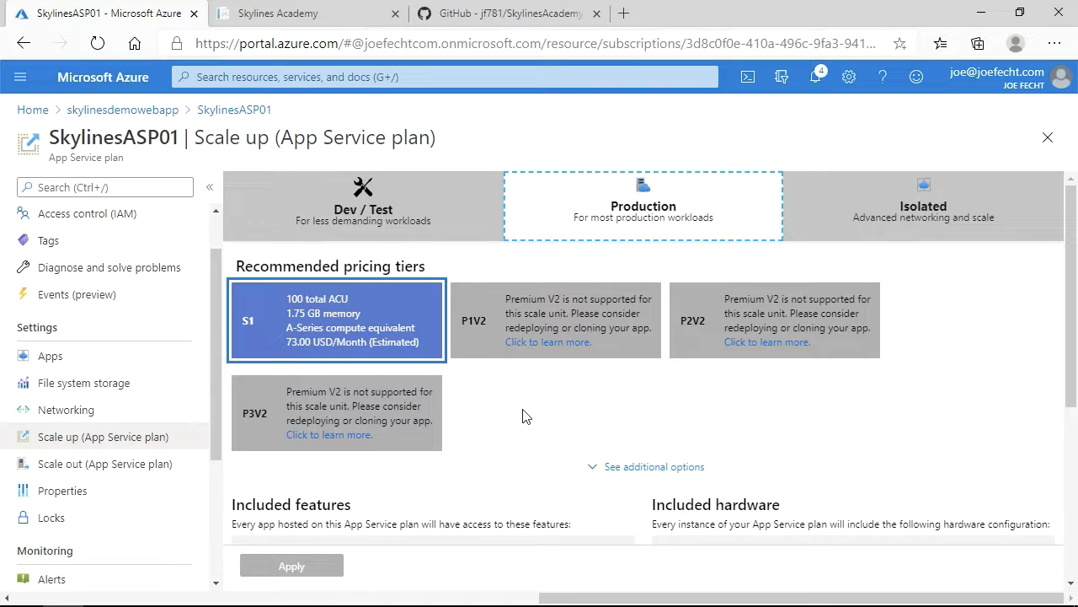
pyautogui.click(626, 466)
pyautogui.scroll(-3, 620, 434)
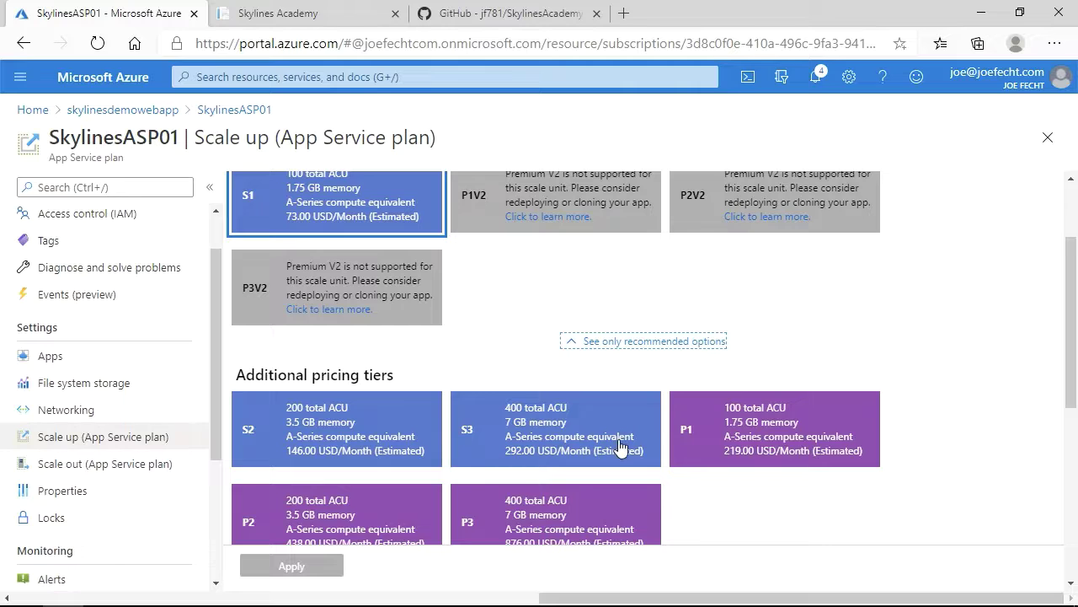
pyautogui.scroll(2, 618, 443)
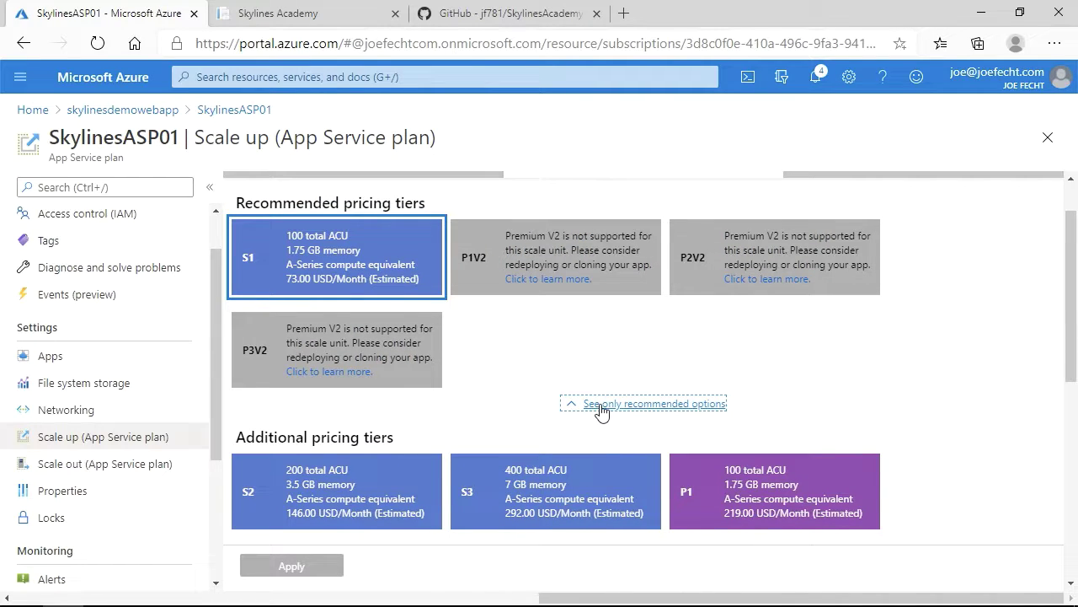
pyautogui.scroll(-3, 601, 410)
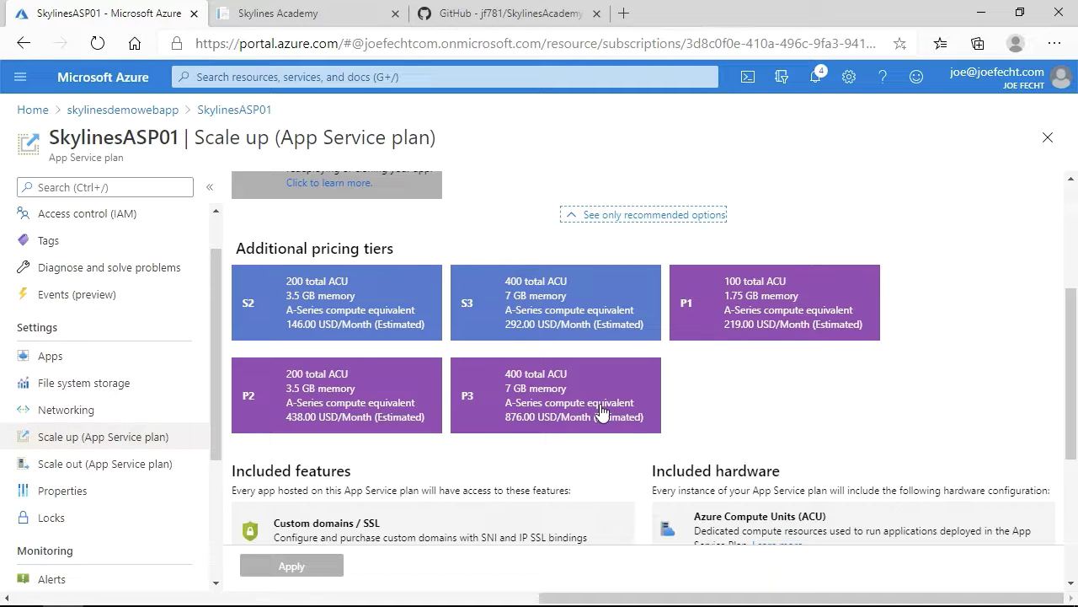
# Step: Open the plan's scale-out settings and try manual instance counts of 2 and 10 before returning to 1
pyautogui.click(112, 477)
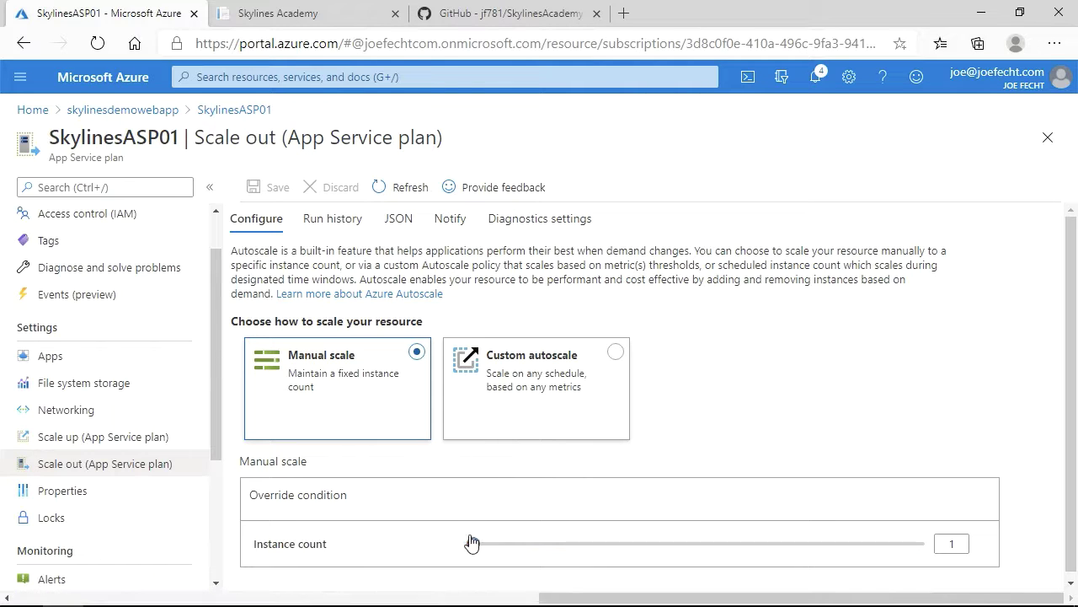
pyautogui.moveTo(475, 546); pyautogui.dragTo(520, 548)
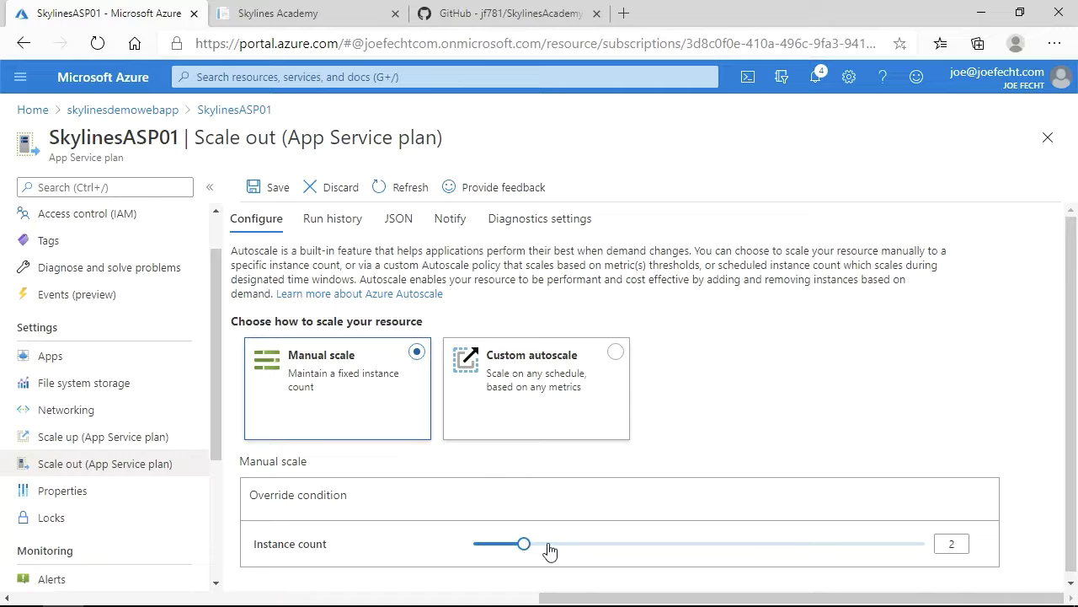
pyautogui.click(584, 550)
pyautogui.moveTo(584, 550); pyautogui.dragTo(924, 560)
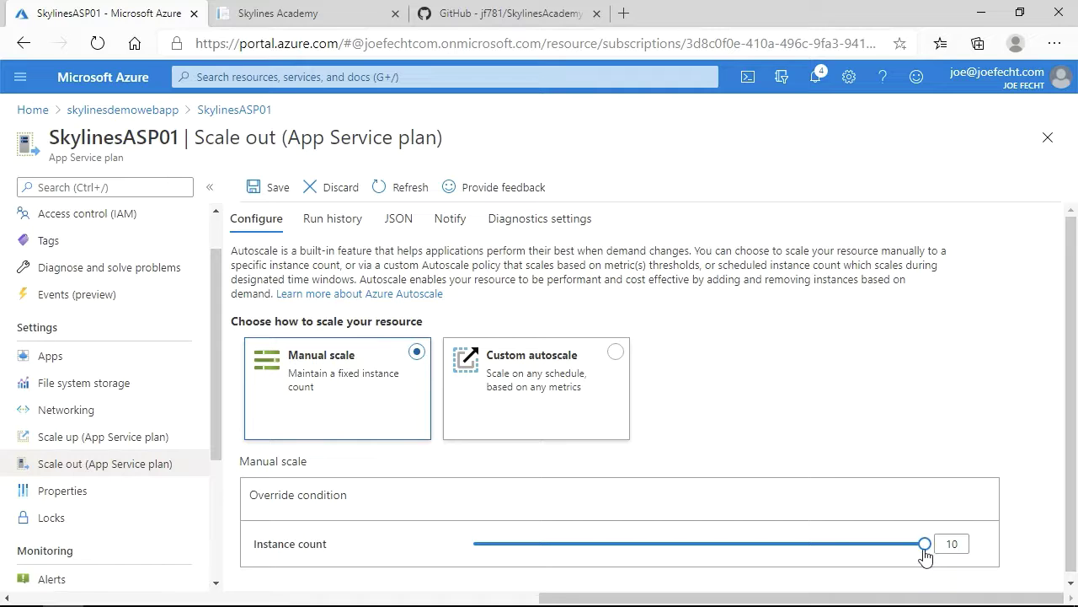
pyautogui.moveTo(924, 547); pyautogui.dragTo(482, 554)
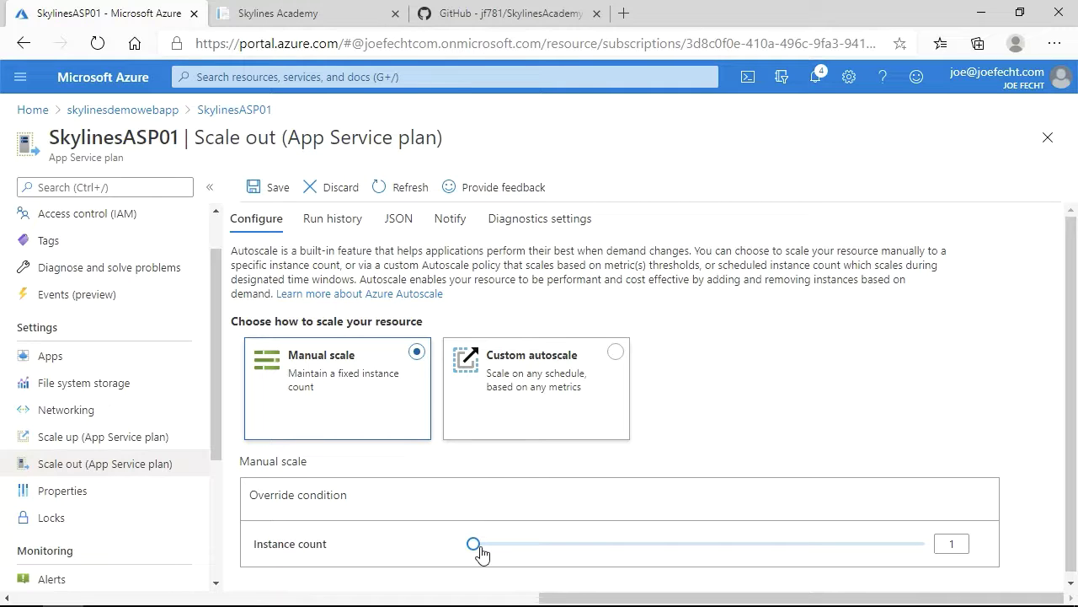
# Step: Switch the plan's scaling method to Custom autoscale and review the default scale condition
pyautogui.click(544, 425)
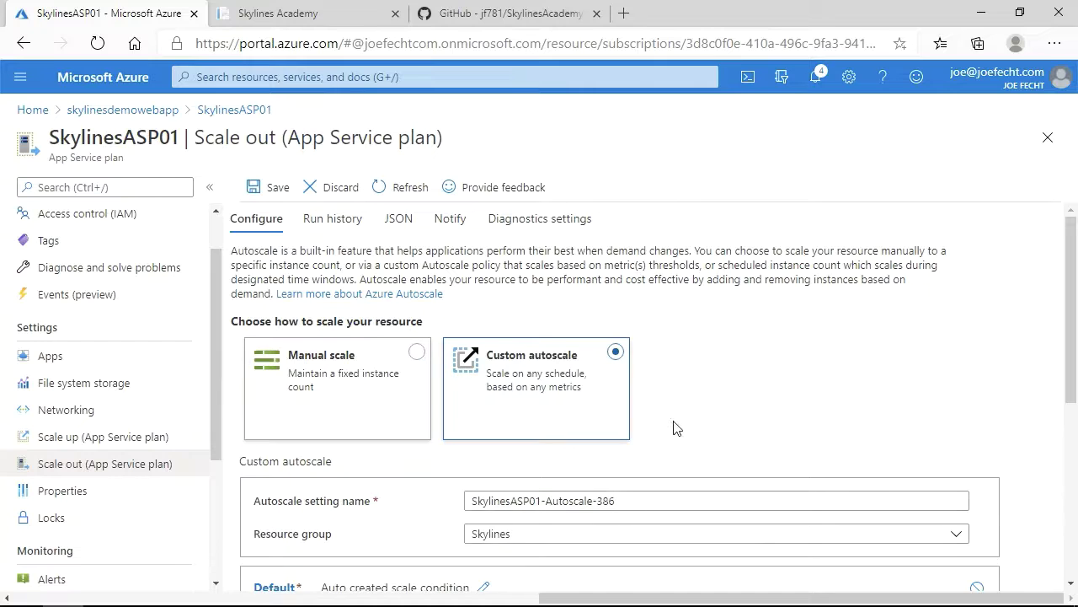
pyautogui.scroll(-1, 674, 428)
pyautogui.scroll(-1, 674, 428)
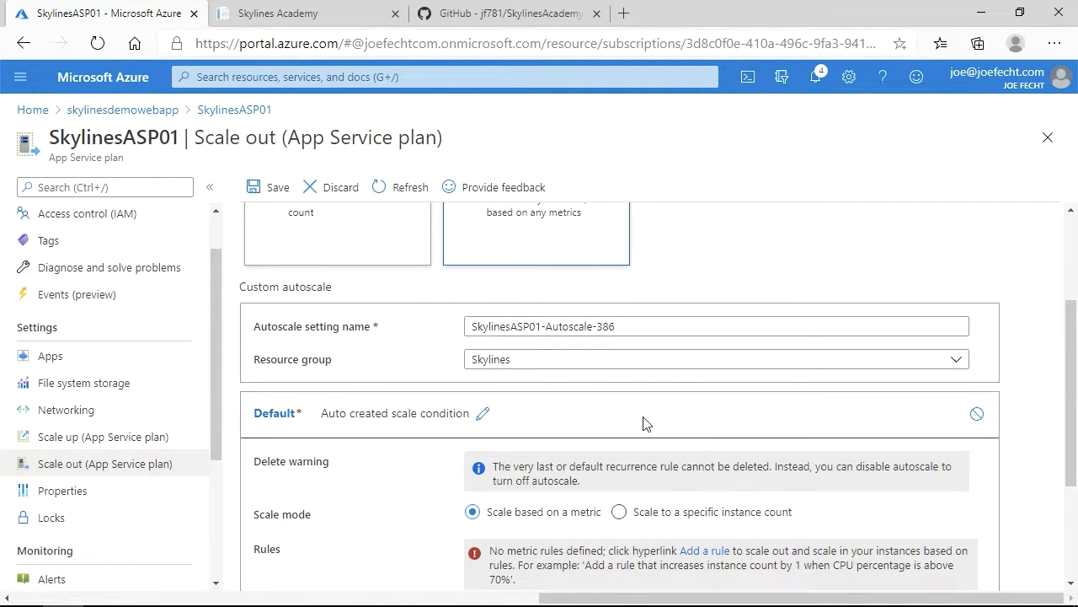
pyautogui.scroll(-2, 643, 425)
pyautogui.scroll(-1, 645, 428)
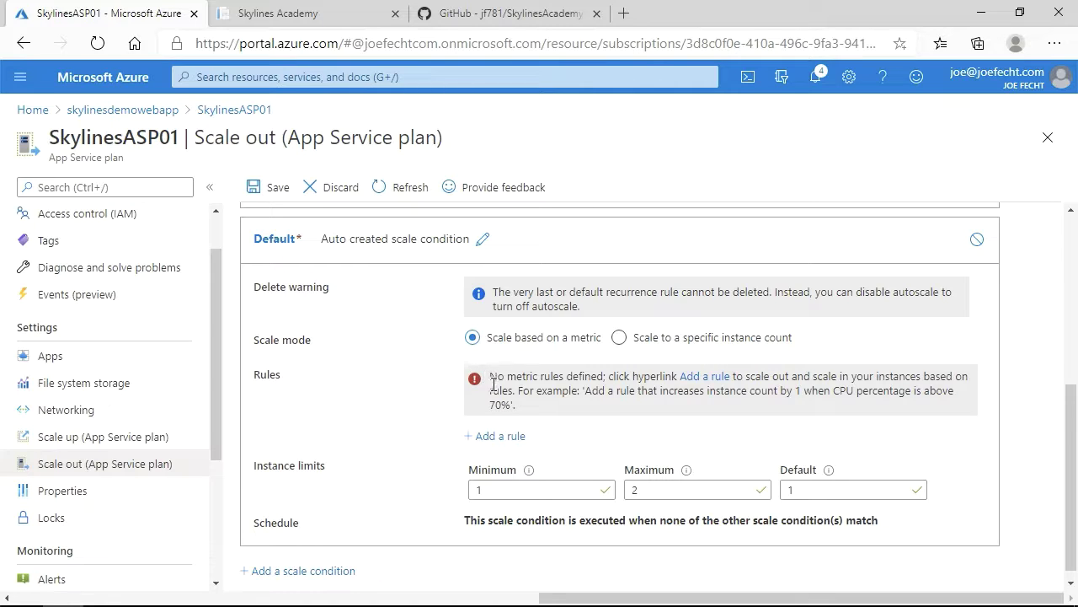
# Step: Add a scale-out rule that increases the instance count by 1 when average CPU Percentage is greater than 70 over 10 minutes
pyautogui.click(505, 437)
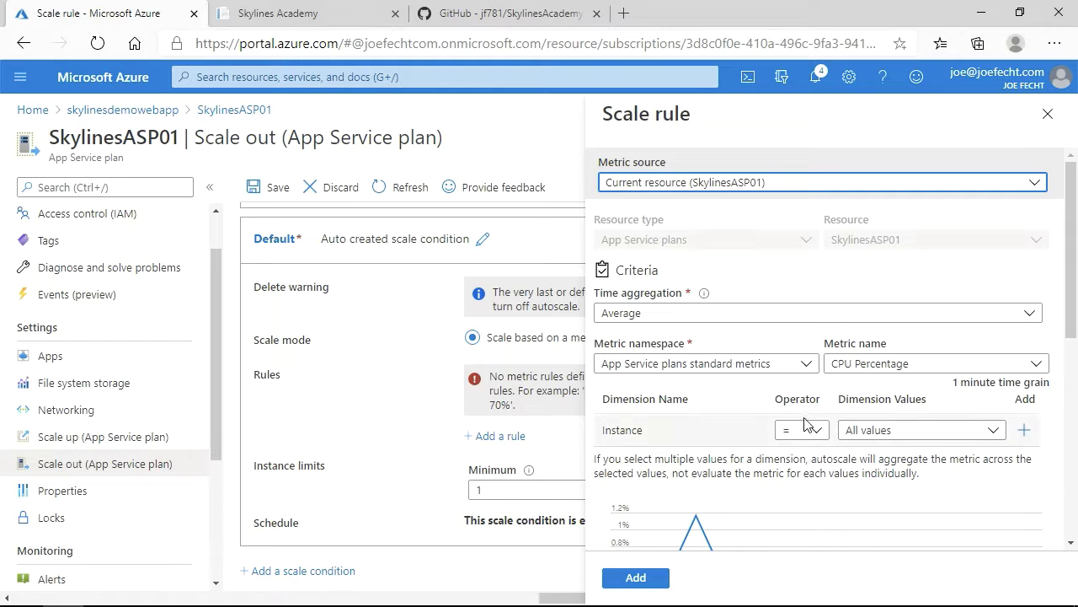
pyautogui.click(833, 322)
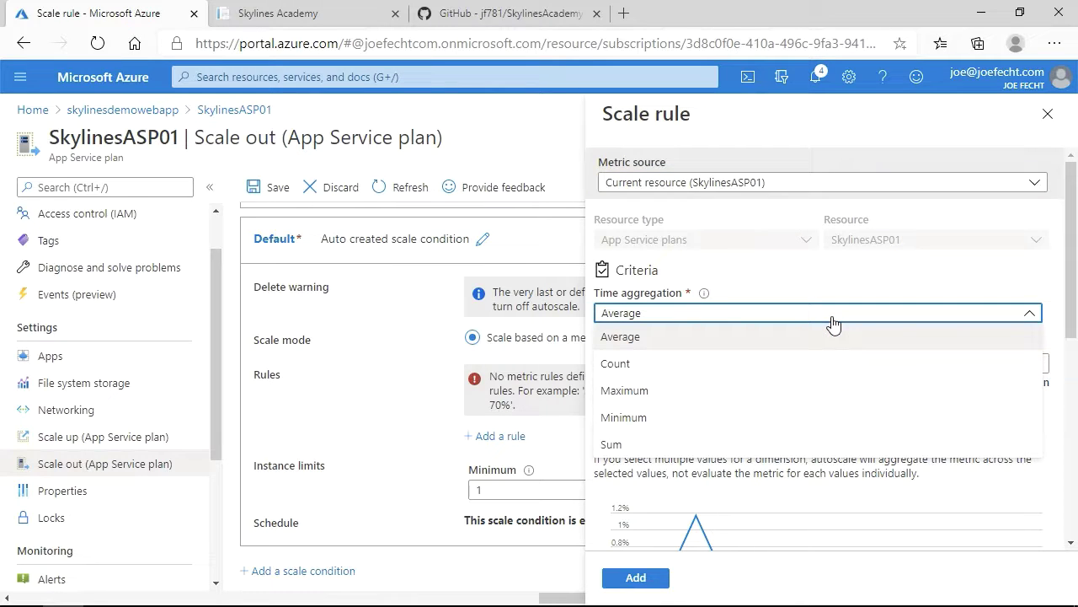
pyautogui.click(830, 290)
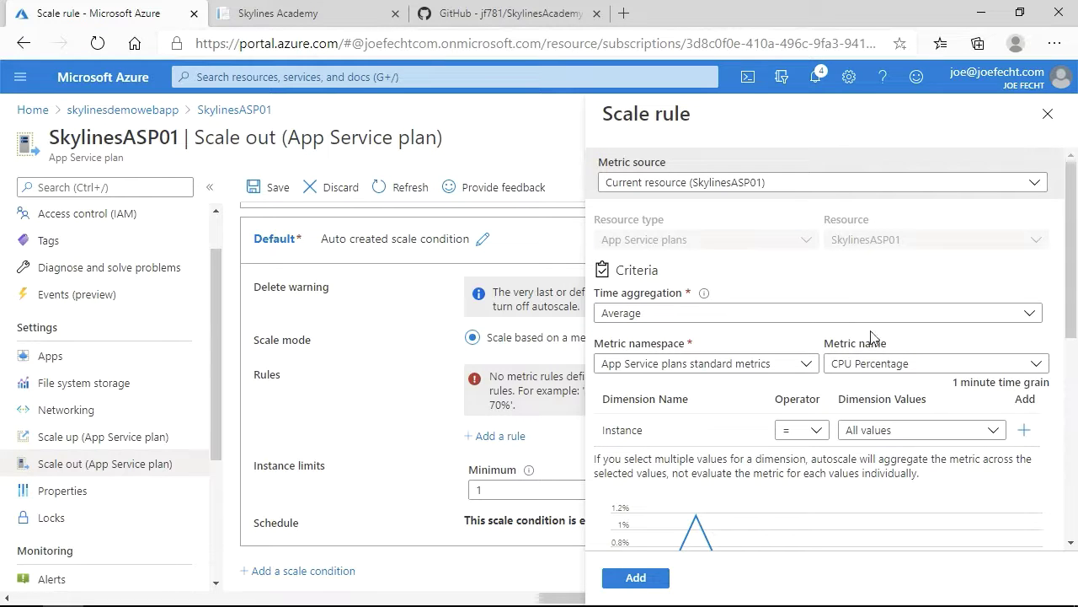
pyautogui.click(937, 370)
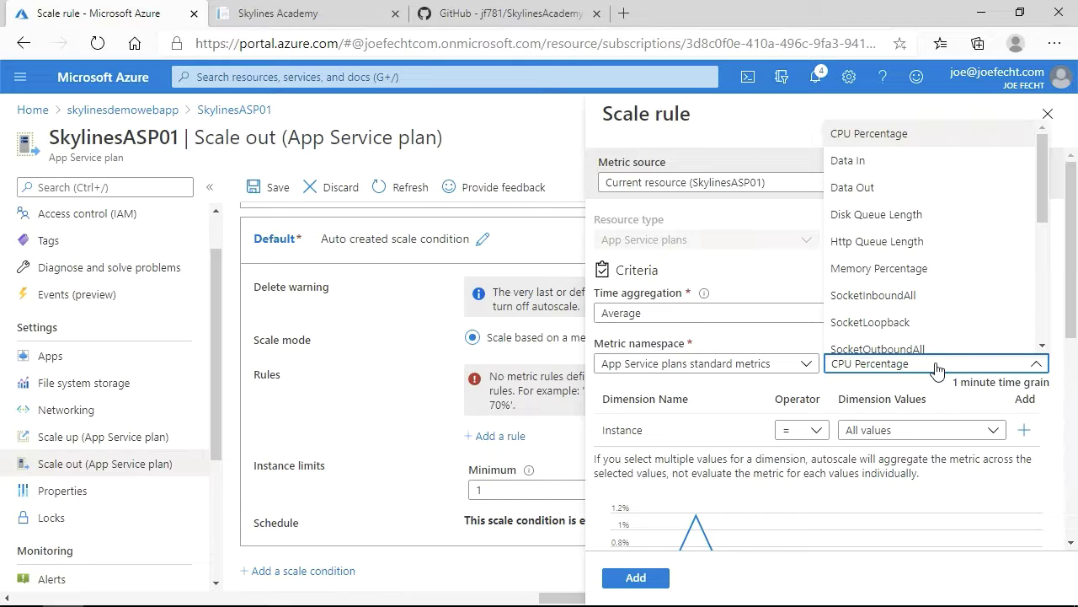
pyautogui.click(893, 135)
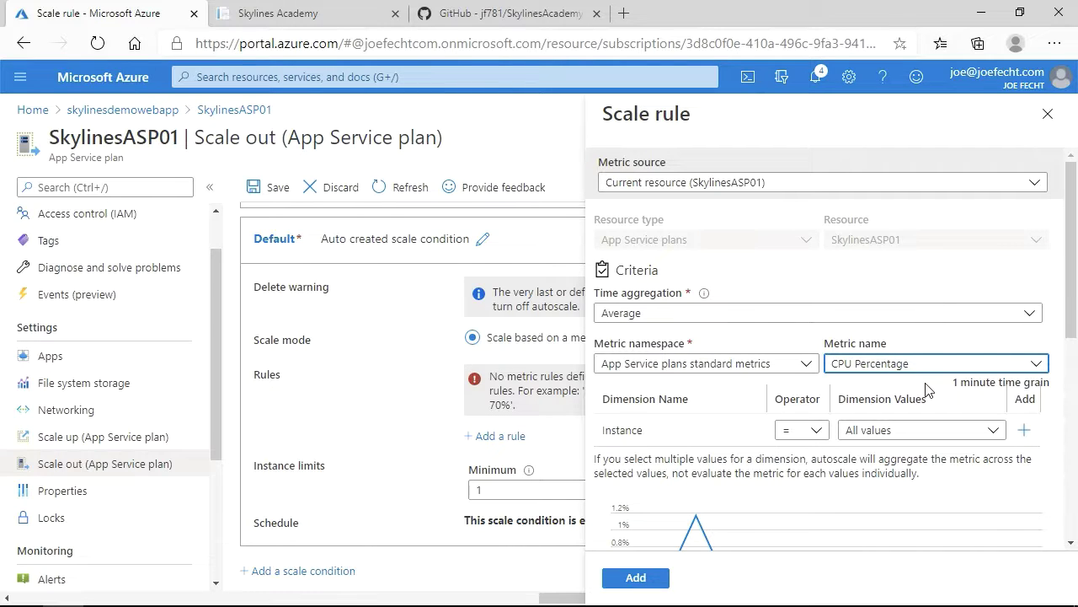
pyautogui.scroll(-2, 909, 470)
pyautogui.scroll(-4, 907, 475)
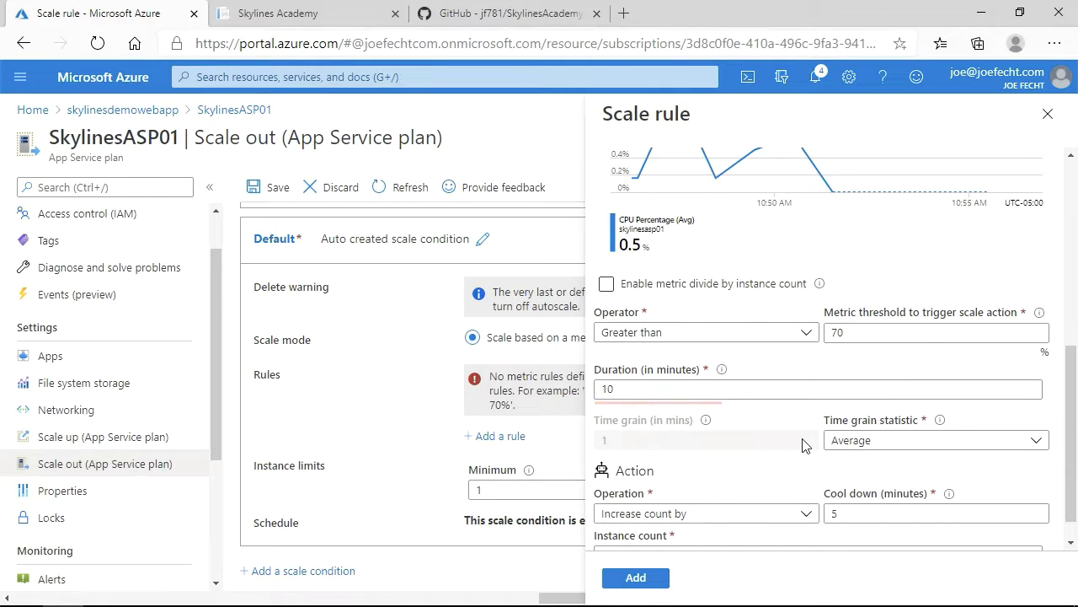
pyautogui.scroll(-1, 802, 445)
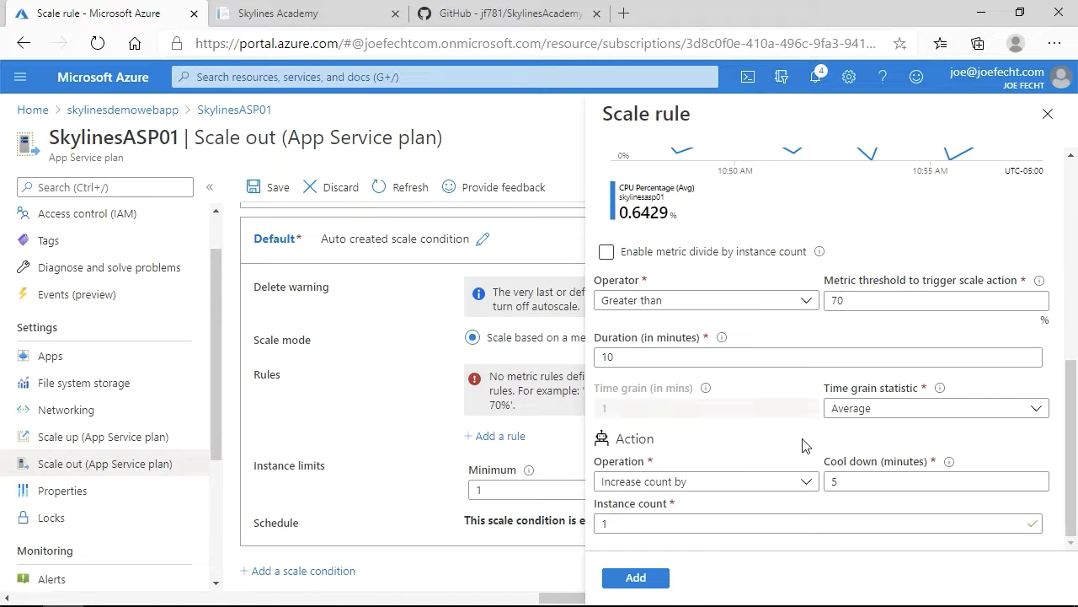
pyautogui.click(654, 578)
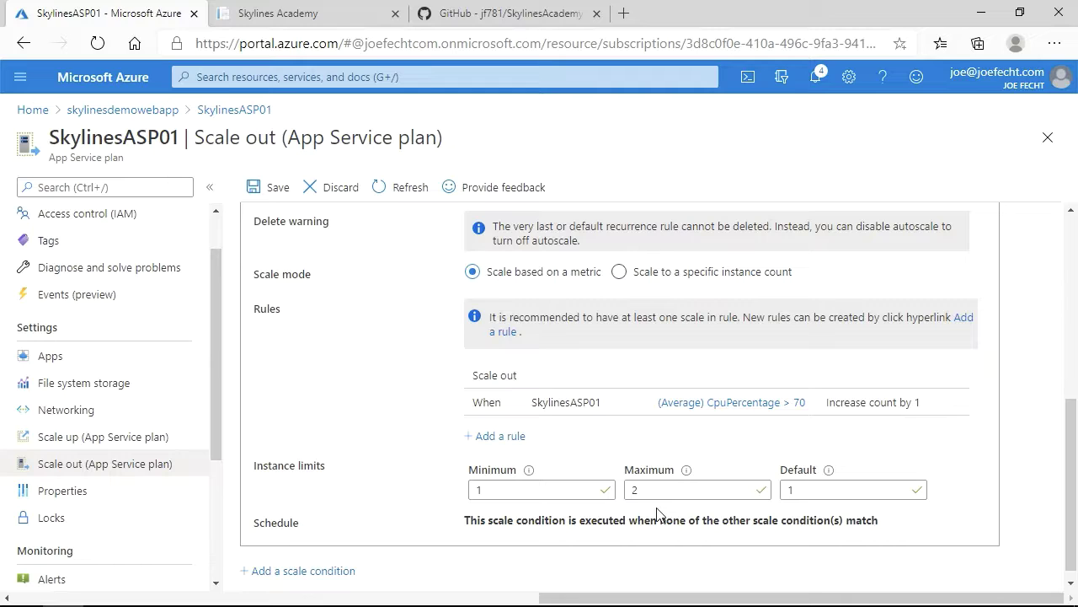
# Step: Start a second scale rule on average CPU Percentage with the operator Less than and a threshold of 20%
pyautogui.click(510, 436)
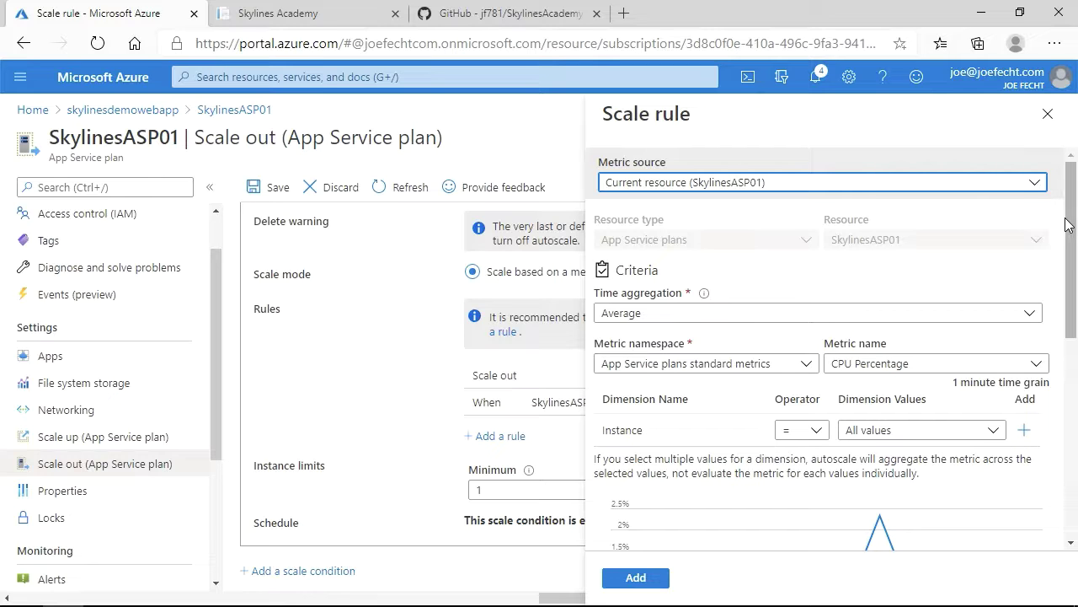
pyautogui.moveTo(1068, 223); pyautogui.dragTo(1073, 398)
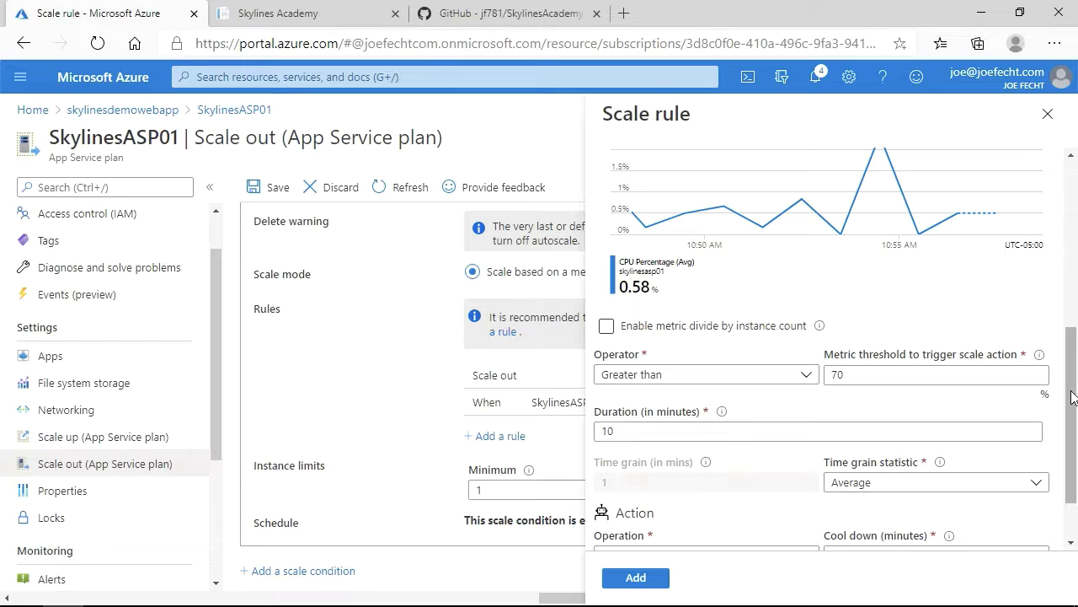
pyautogui.click(807, 375)
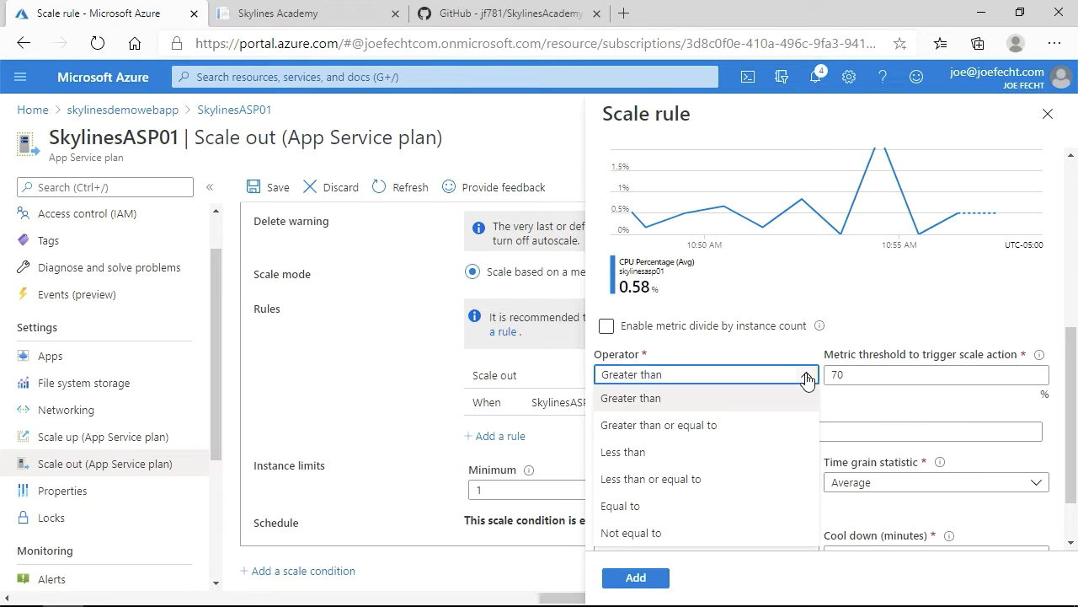
pyautogui.click(758, 455)
pyautogui.click(860, 371)
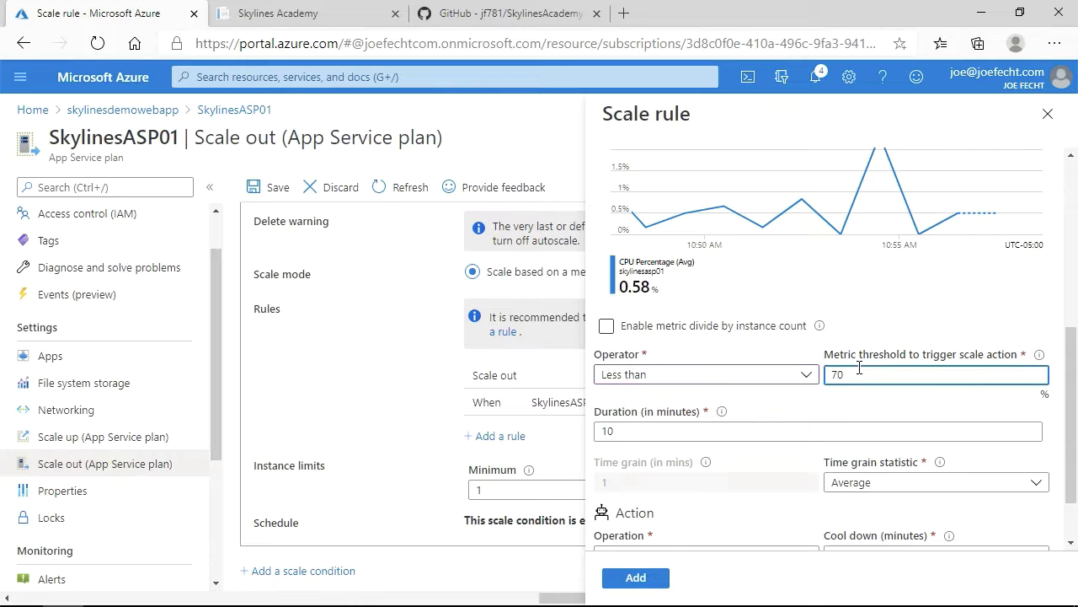
pyautogui.press('BackSpace')
pyautogui.press('BackSpace')
pyautogui.write('20')
# Step: Set the new rule's action to decrease the instance count by 1 and add the rule to the default condition
pyautogui.scroll(-1, 859, 371)
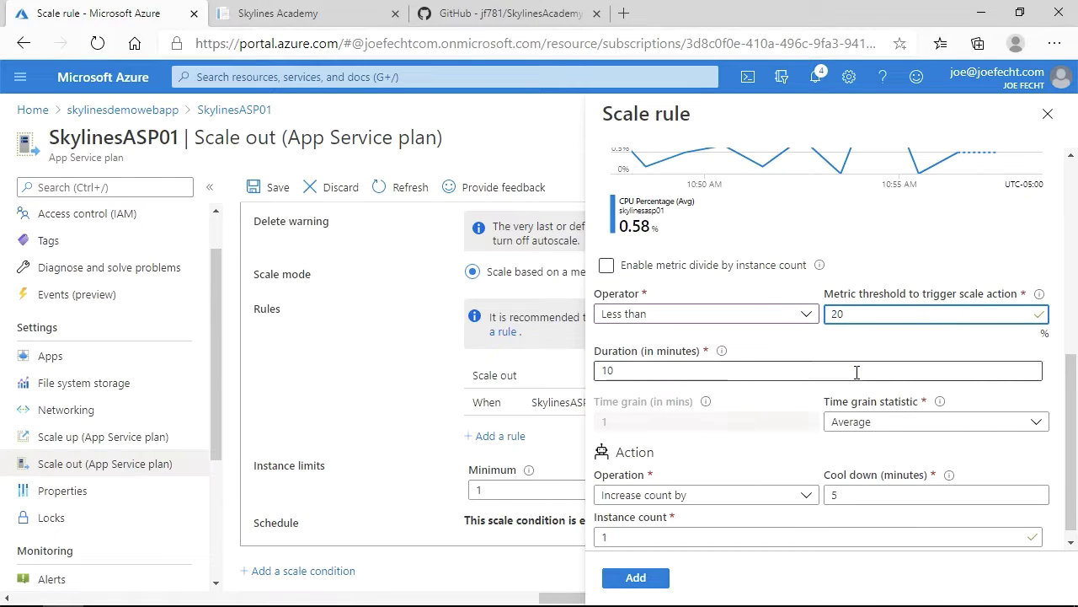
pyautogui.click(802, 482)
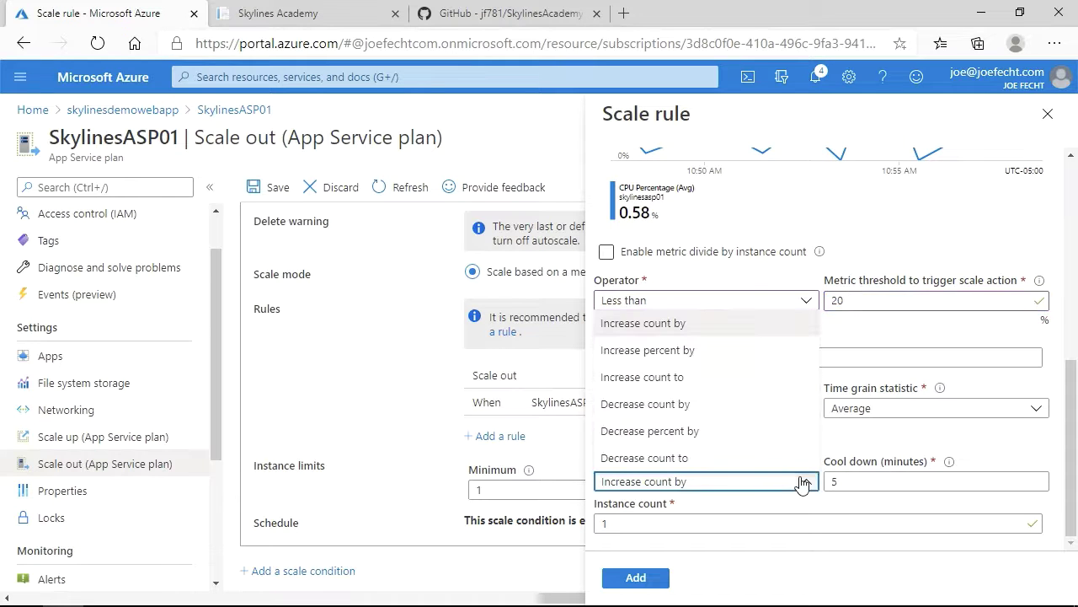
pyautogui.click(777, 406)
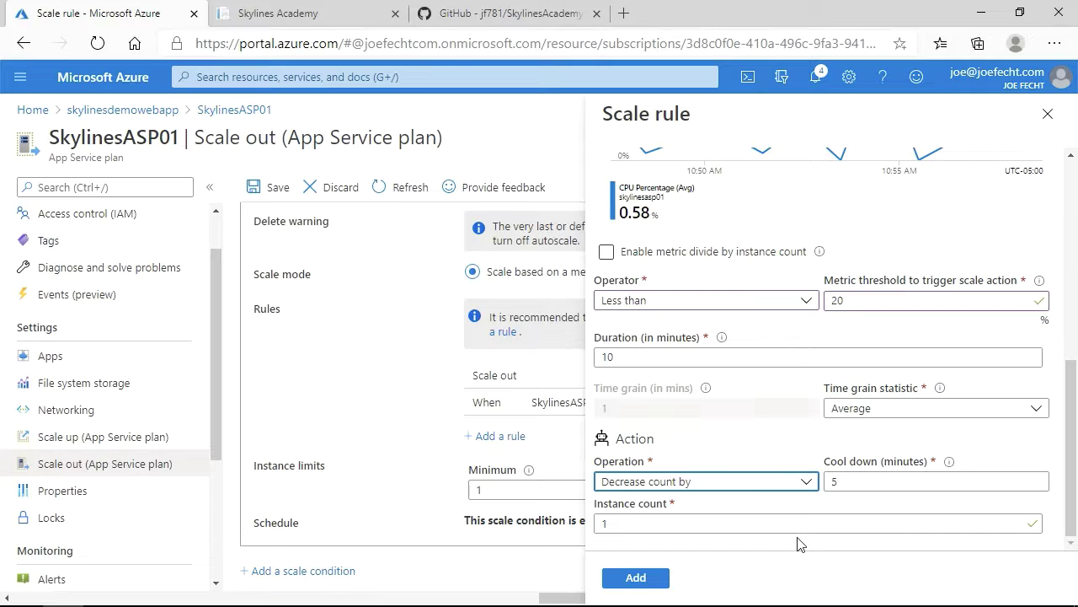
pyautogui.click(657, 580)
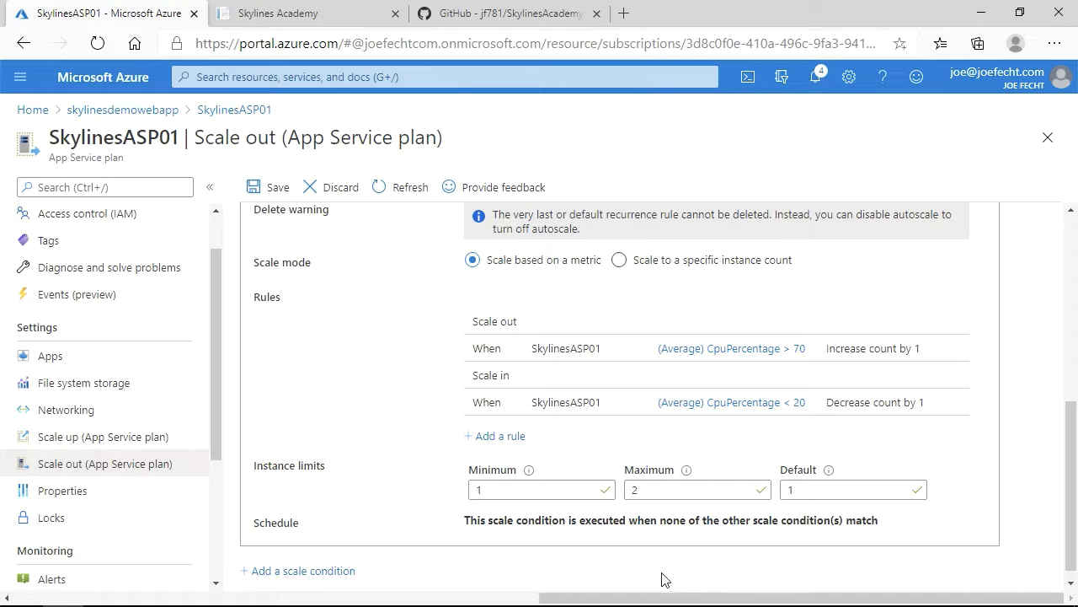